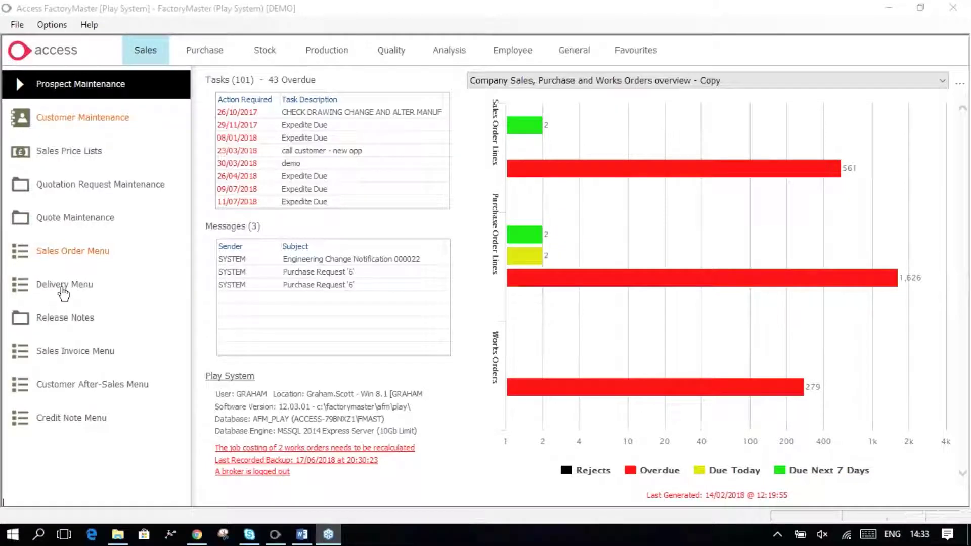
Open Delivery Menu > Allocate Stock, scroll to the latest outstanding call-off line, then close the list
left_click(63, 292)
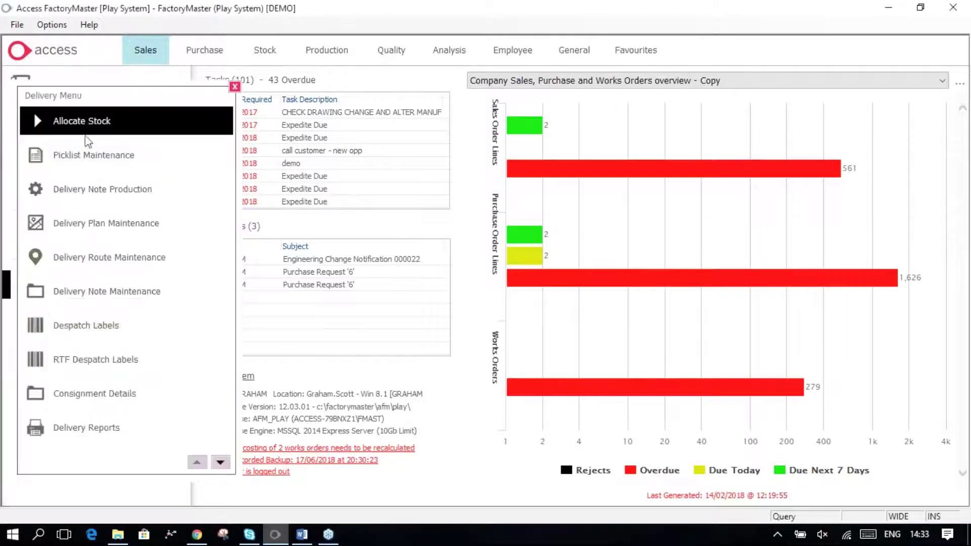
left_click(84, 123)
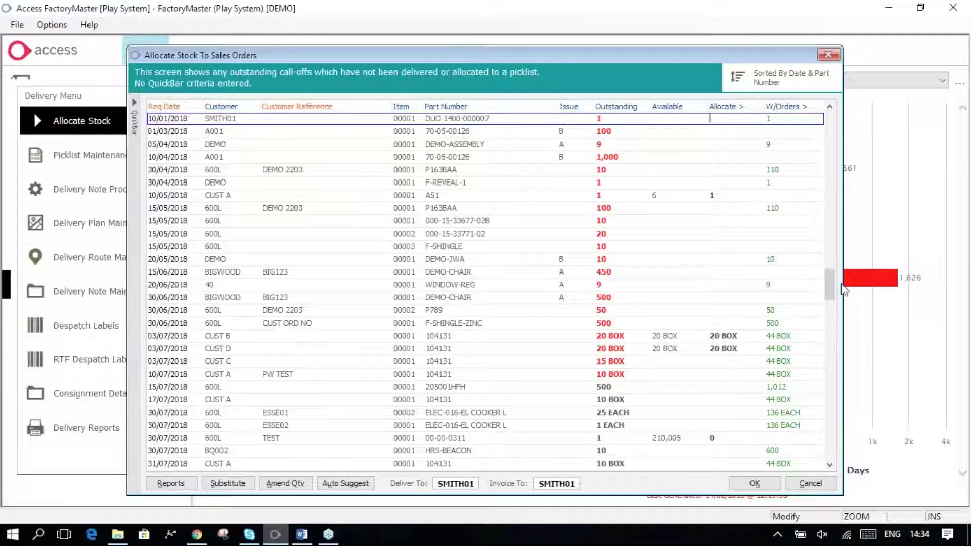
left_click_drag(834, 289, 831, 472)
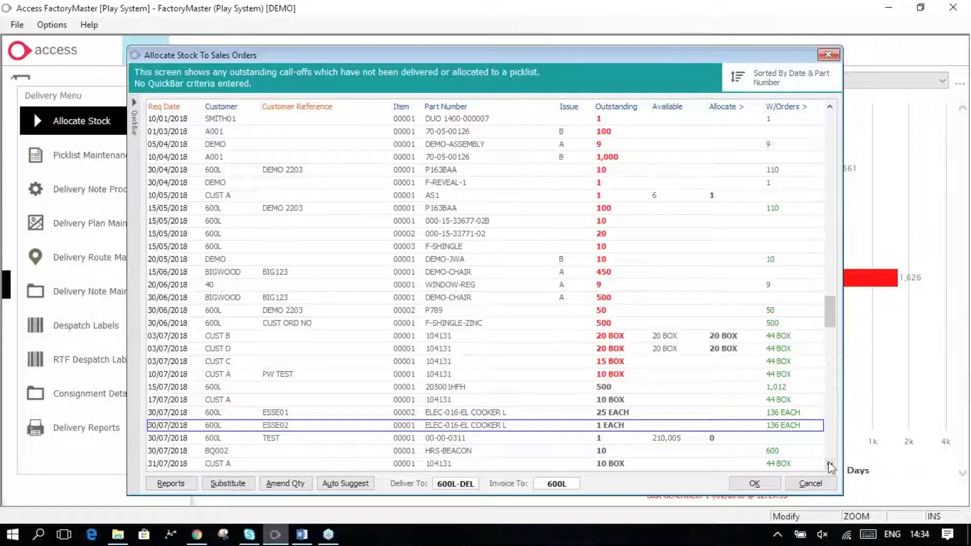
left_click(830, 465)
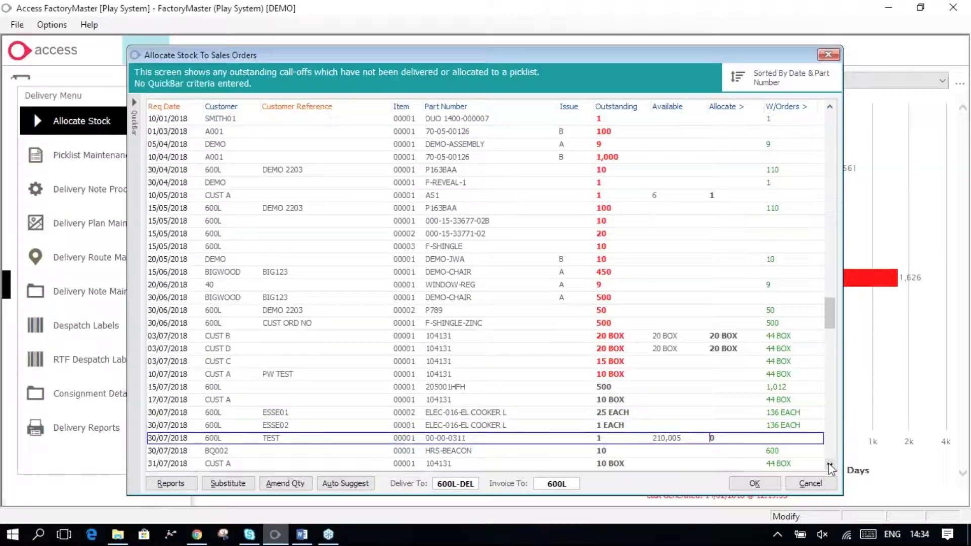
left_click(830, 465)
left_click(830, 466)
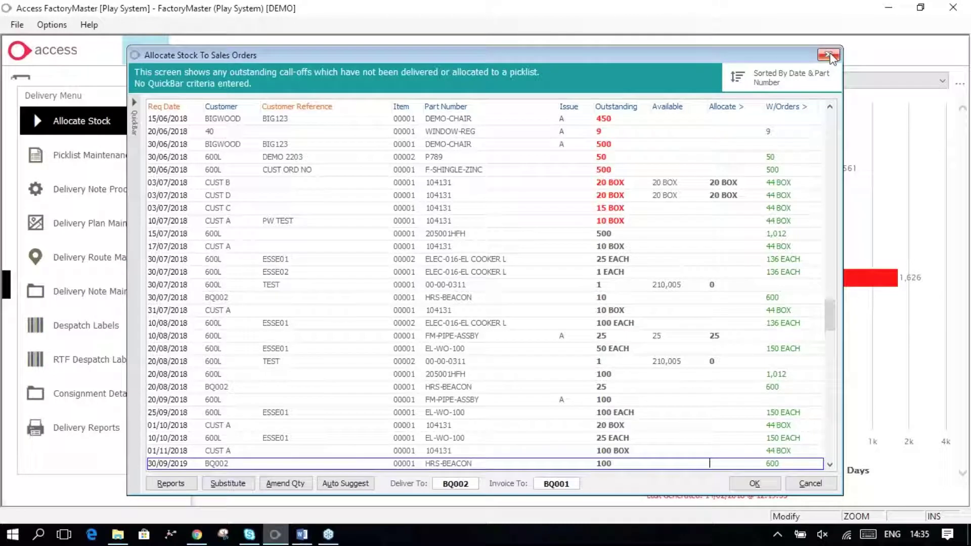
left_click(830, 56)
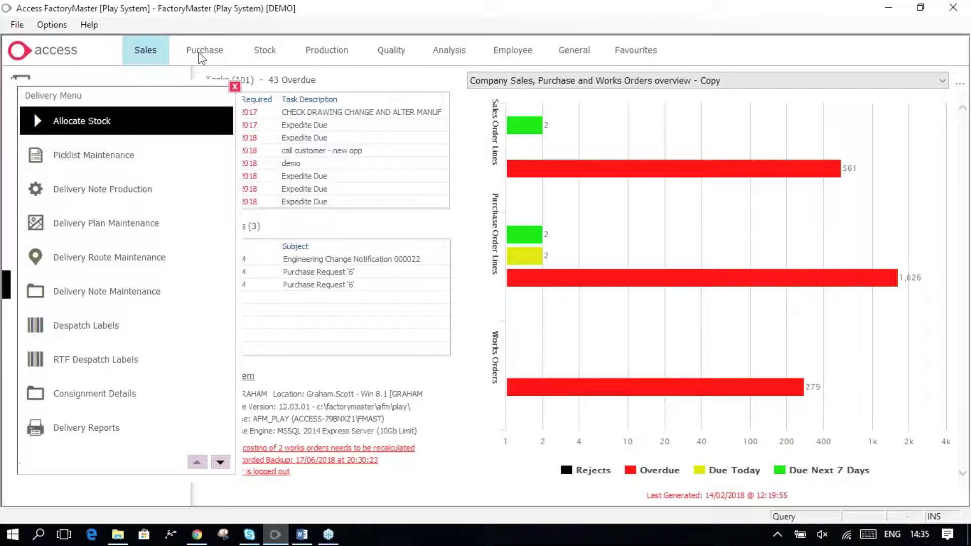
Open Purchase Order Maintenance in Detail View and list all pending purchase order lines
left_click(203, 56)
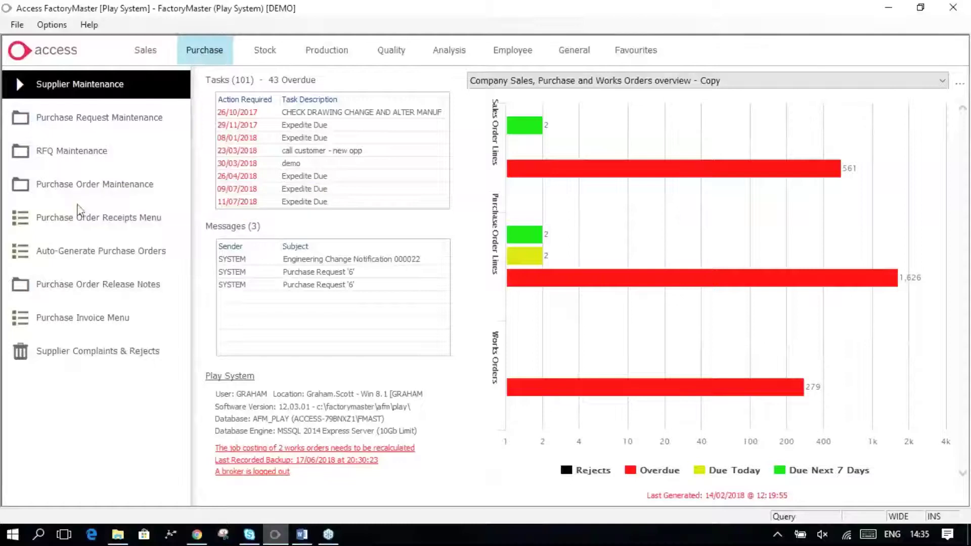
left_click(70, 192)
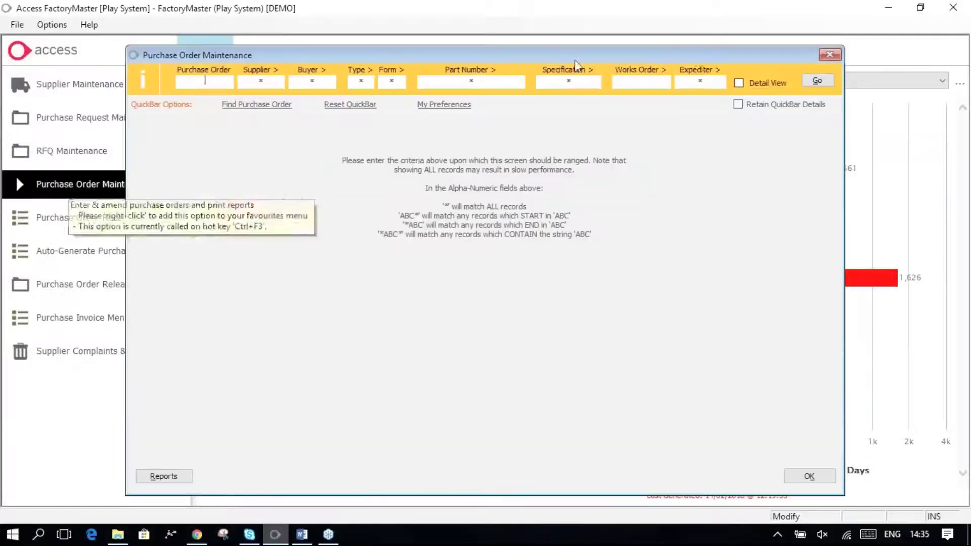
left_click(740, 84)
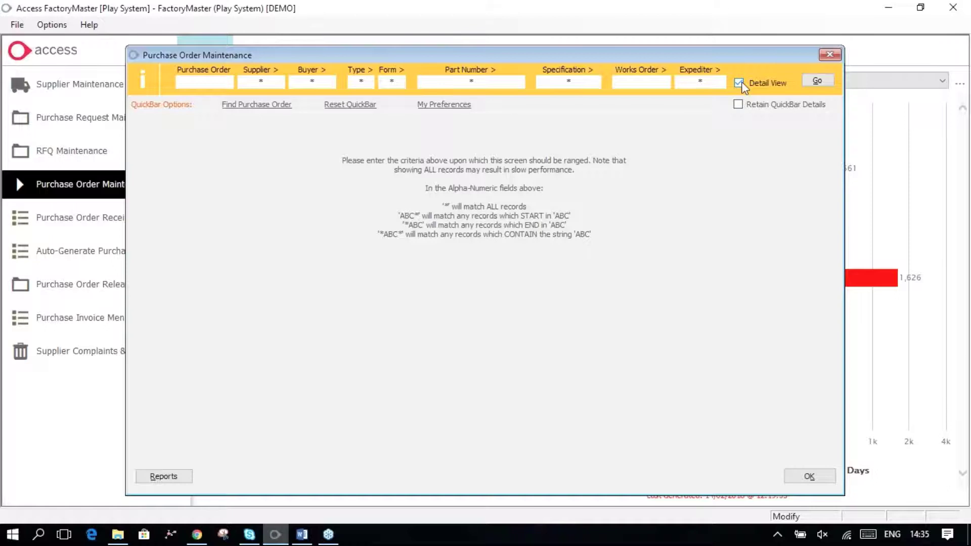
key("Return")
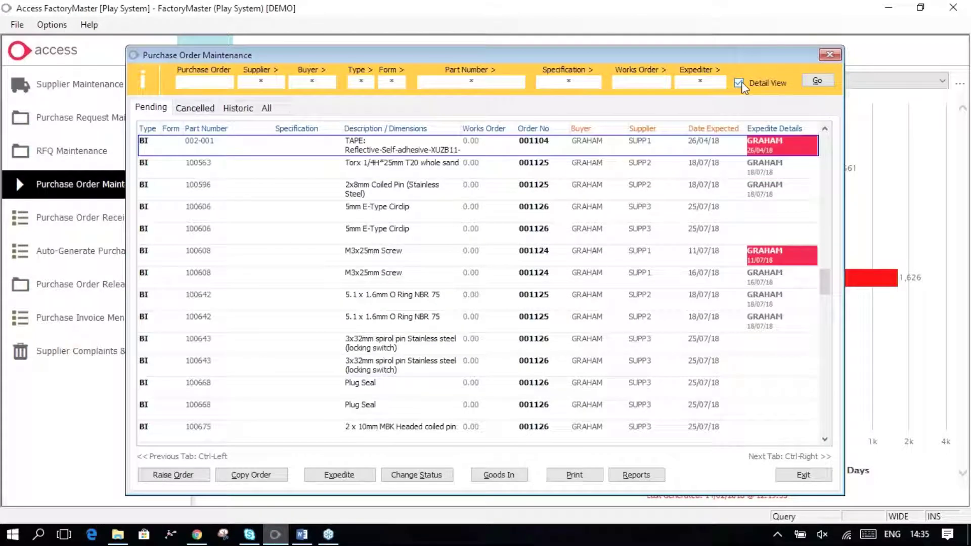
Page through the pending lines and open purchase order 000795 from its G-PART2-A line
key("Page_Down")
key("Page_Down")
key("Page_Down")
key("Page_Down")
key("Page_Down")
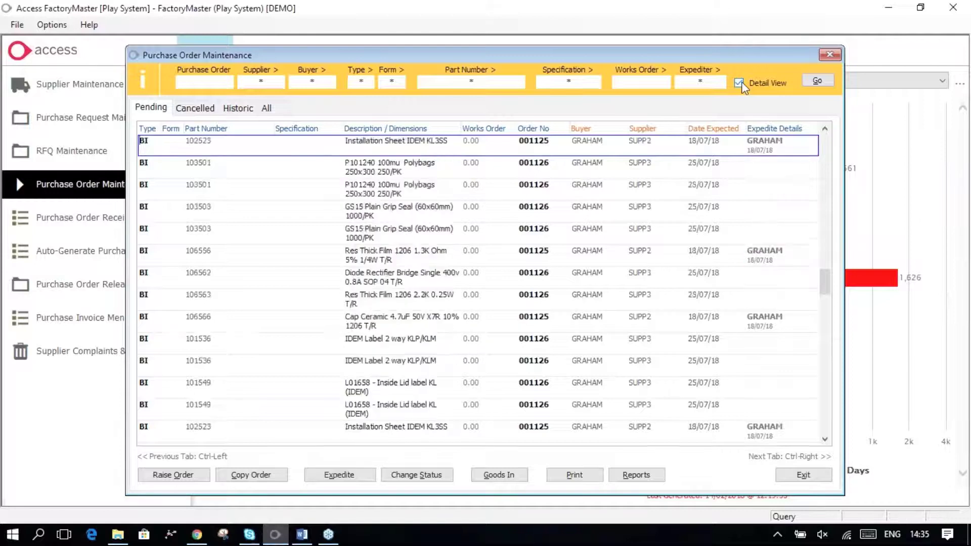
key("Page_Down")
key("Page_Down")
key("Page_Down")
key("Page_Down")
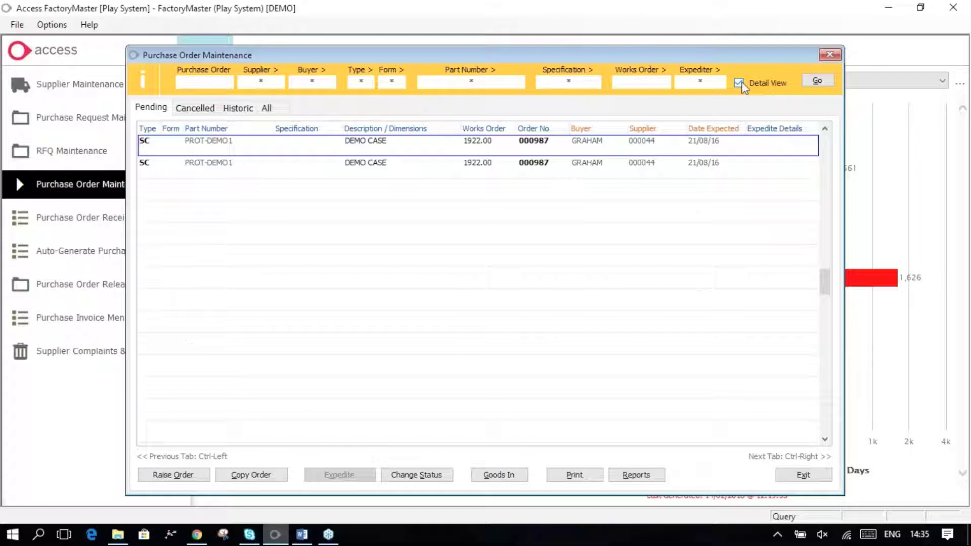
key("Page_Down")
key("Page_Up")
key("Page_Up")
key("Page_Up")
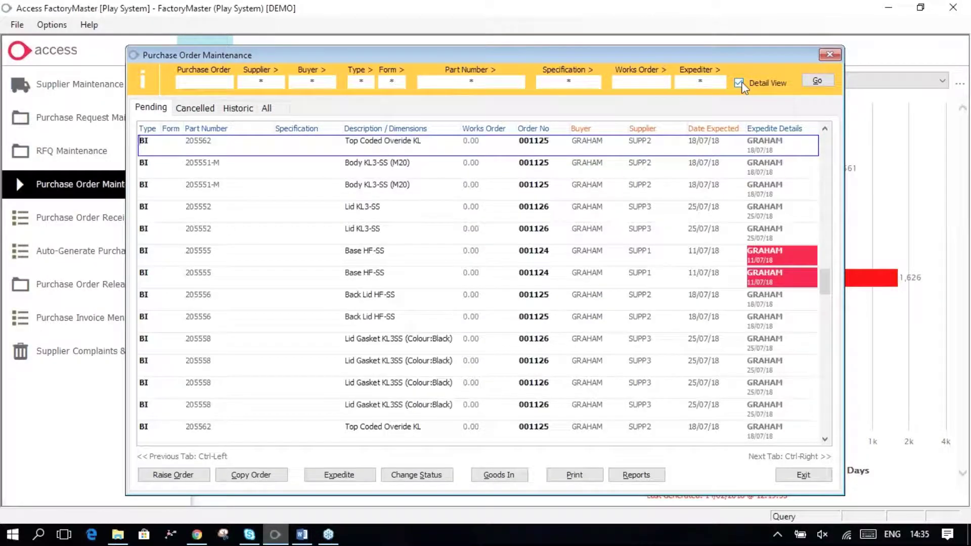
key("Page_Down")
key("Page_Down")
key("Page_Down")
key("Up")
key("Up")
key("Up")
key("Up")
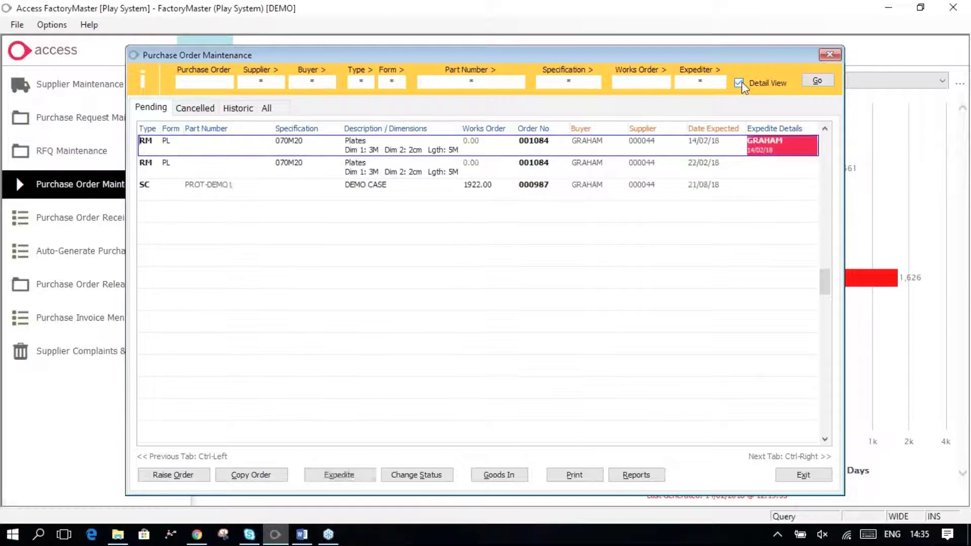
key("Up")
key("Up")
key("Up")
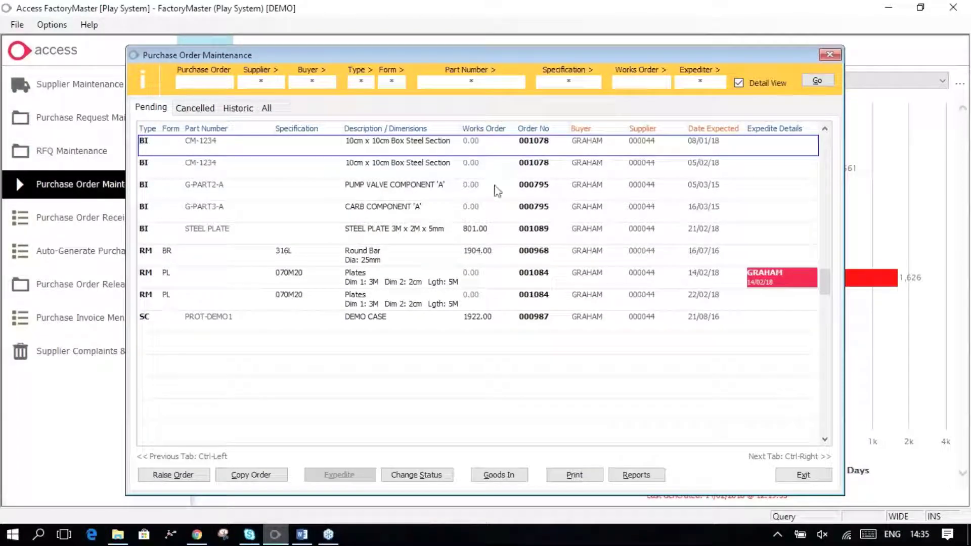
left_click(204, 191)
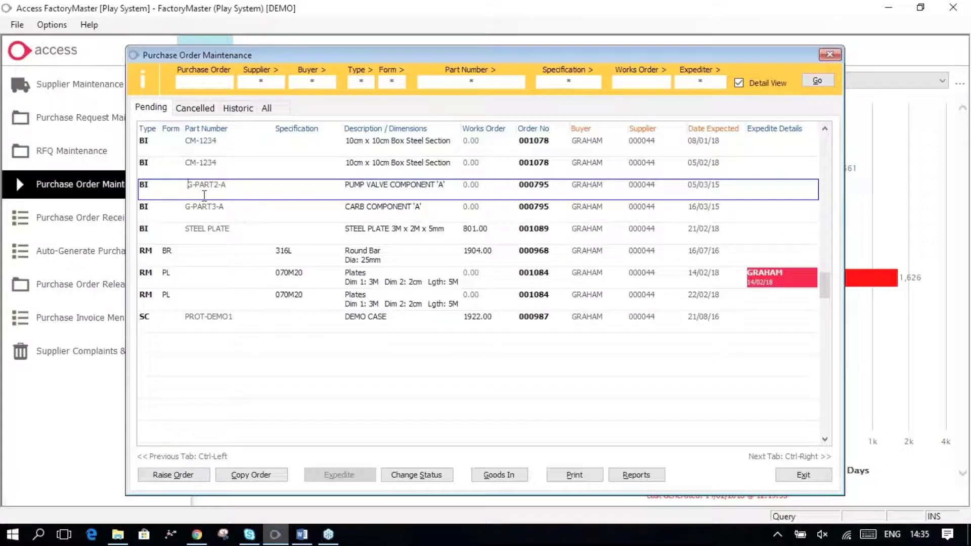
double_click(204, 195)
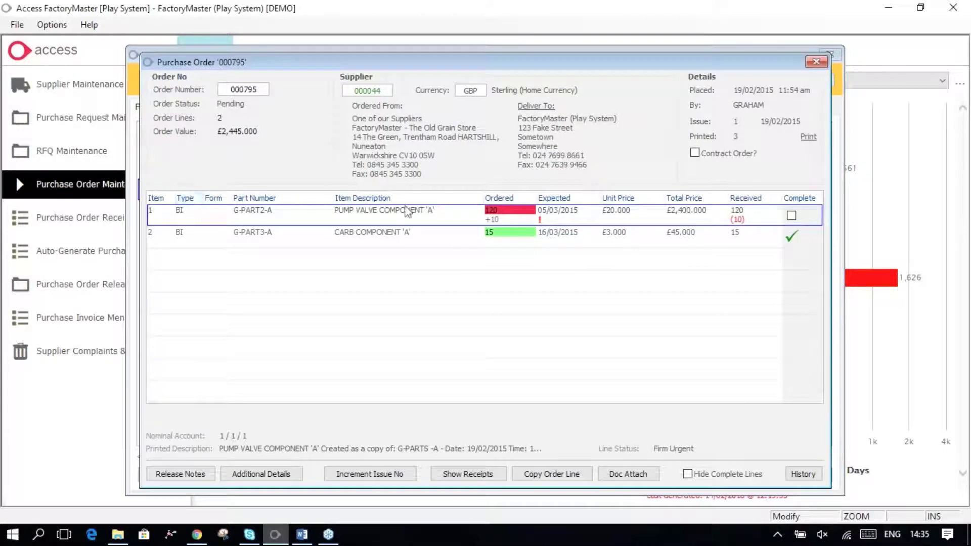
Tick Complete on line 1, G-PART2-A PUMP VALVE COMPONENT 'A', of order 000795
mouse_move(513, 223)
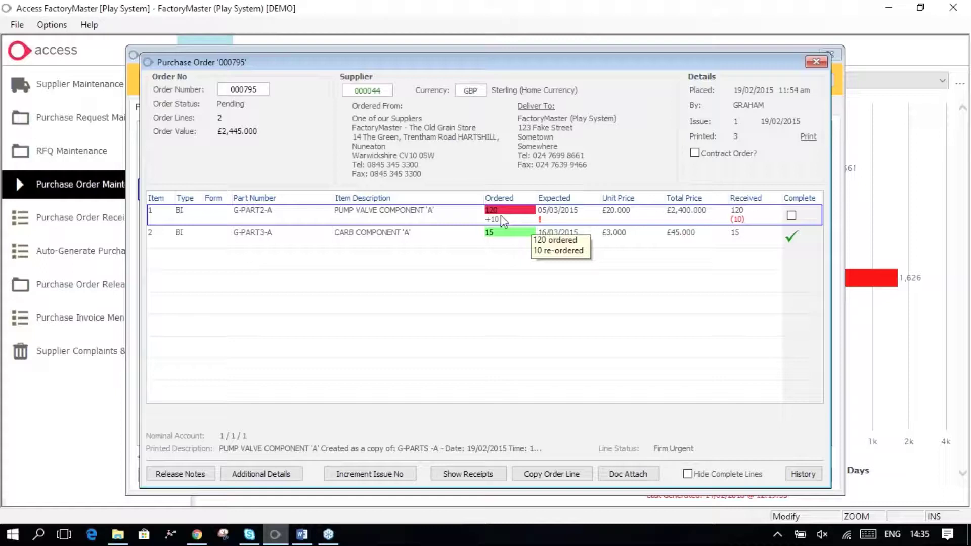
mouse_move(566, 227)
mouse_move(747, 222)
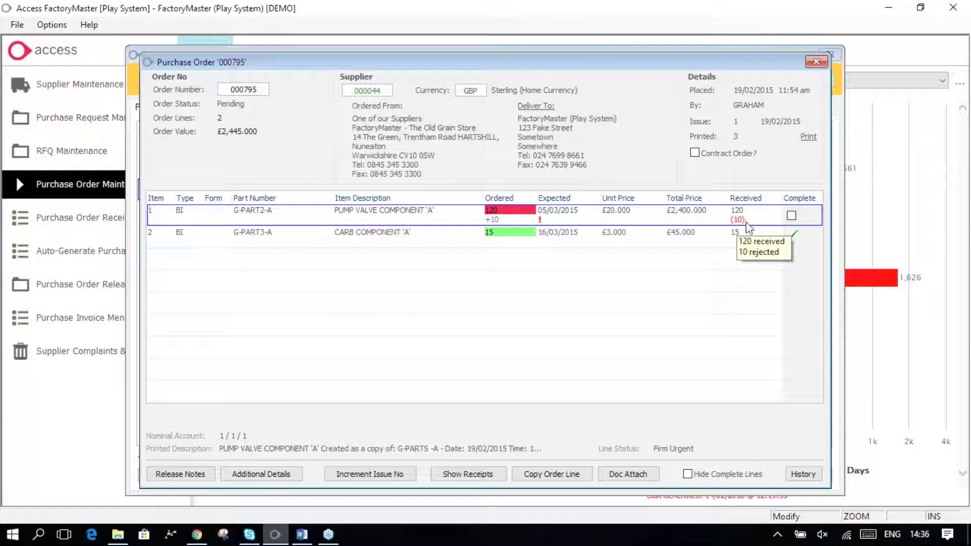
left_click(792, 216)
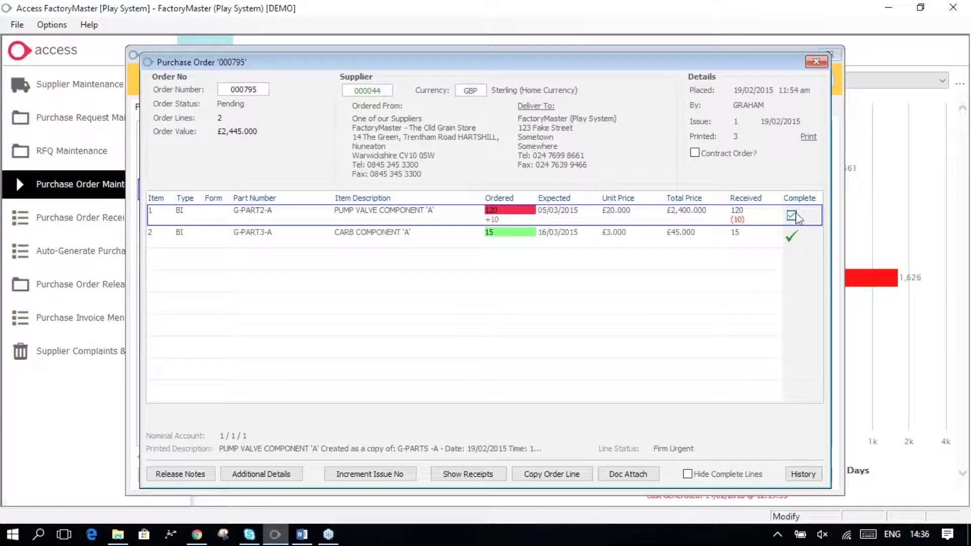
Save order 000795 and load the View Outstanding report from Purchase Order Reports
left_click(815, 62)
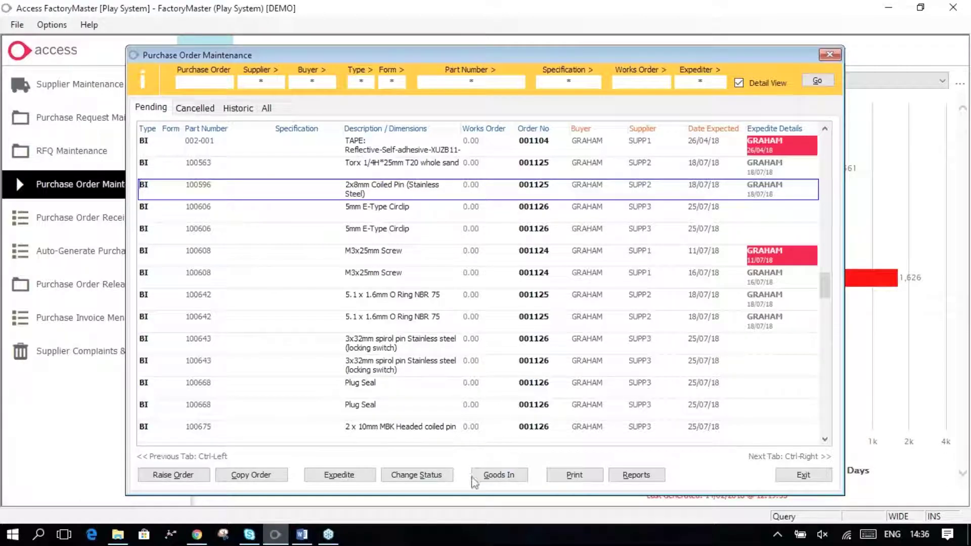
left_click(640, 478)
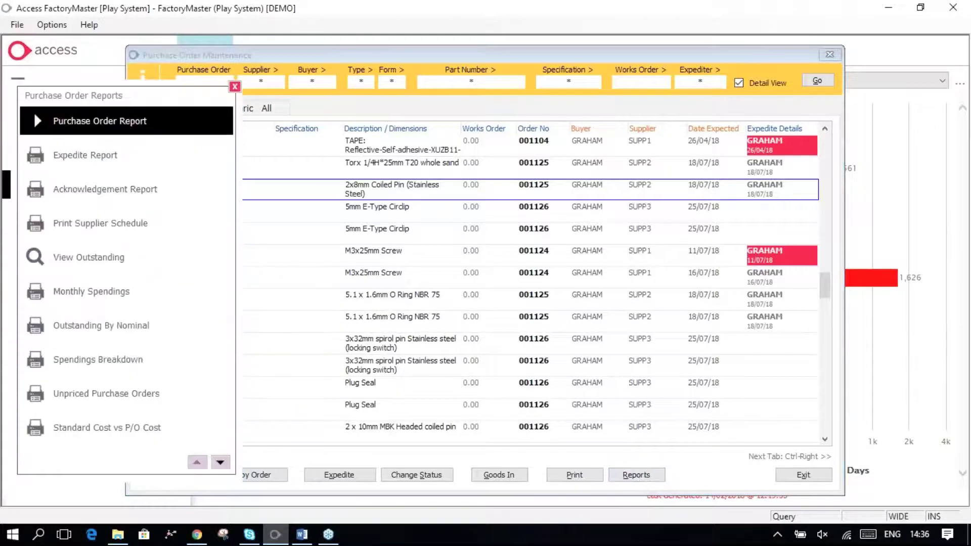
left_click(101, 257)
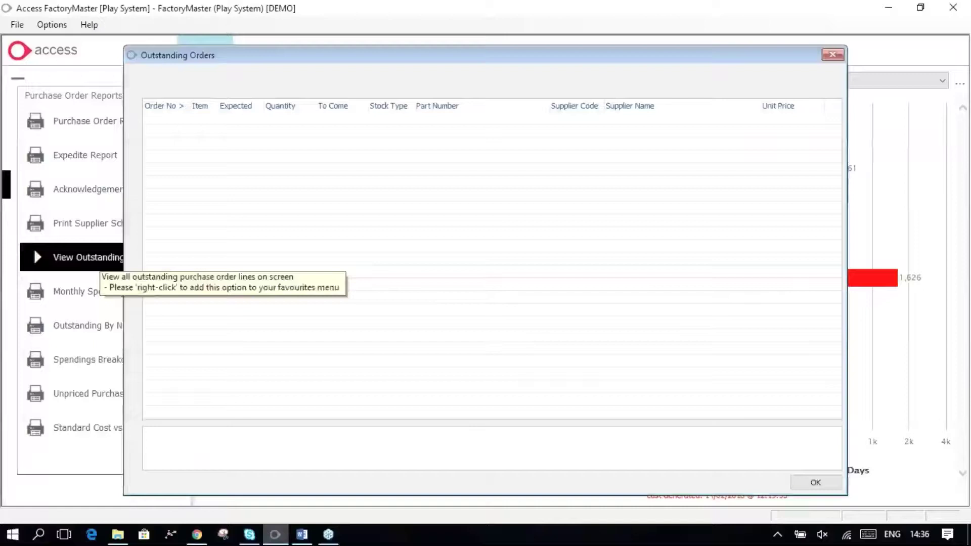
key("Return")
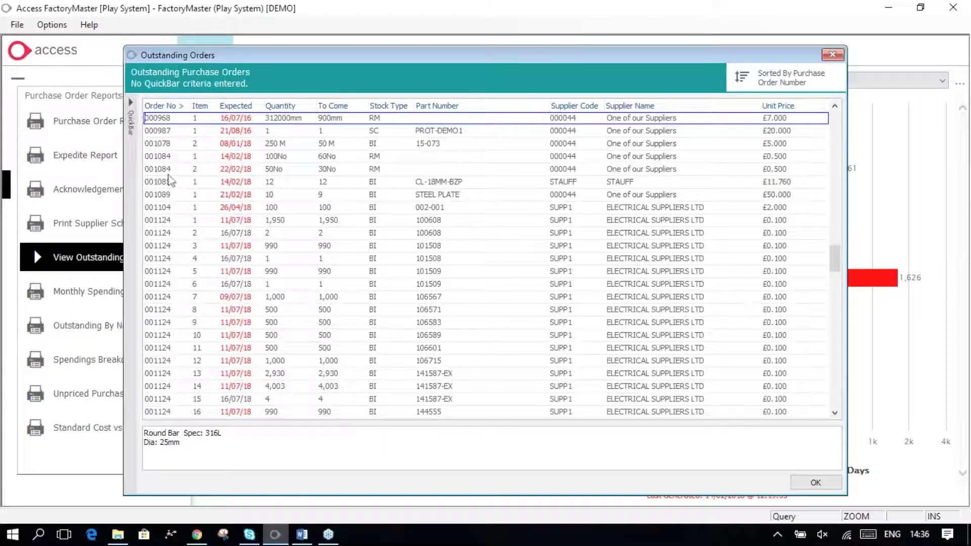
Inspect order 000987, close the Outstanding Orders and Purchase Order Maintenance windows, and go to Analysis
double_click(166, 131)
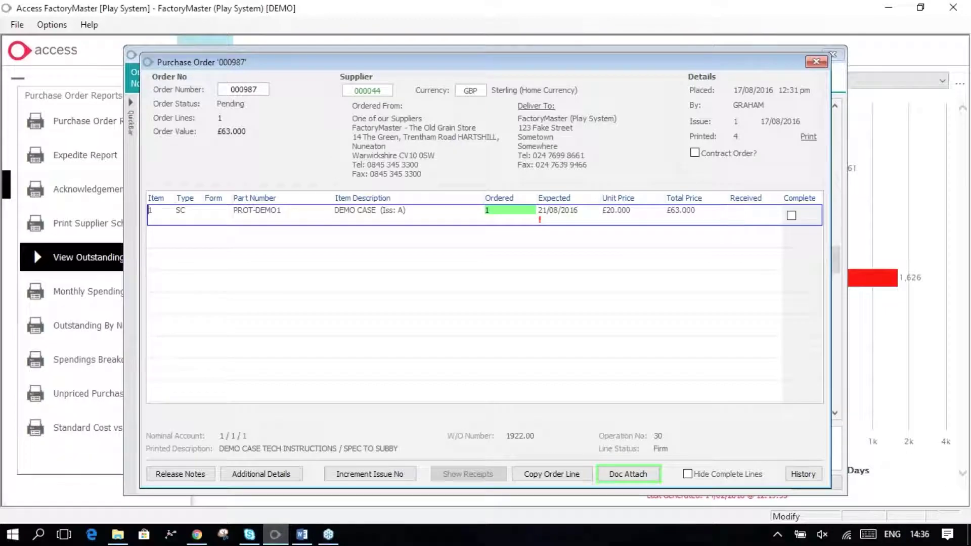
key("Escape")
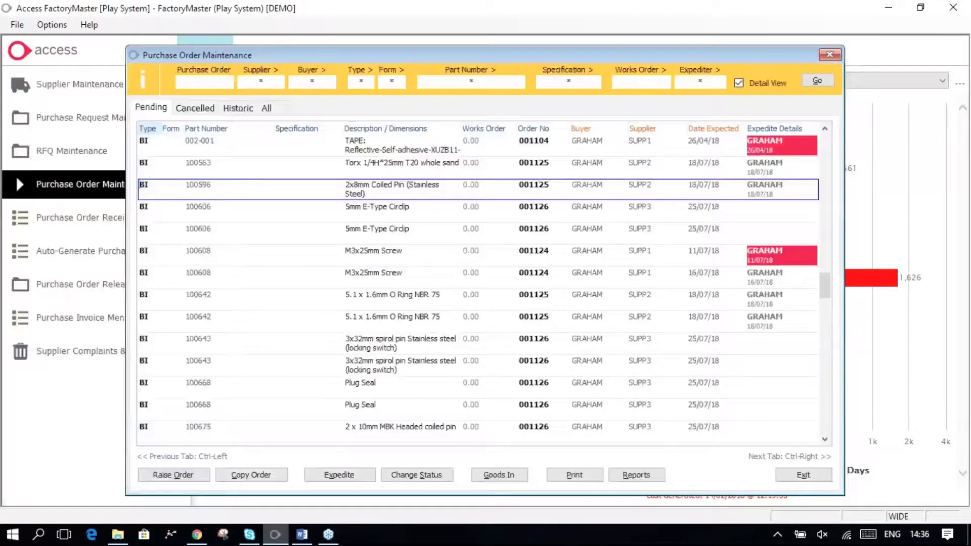
left_click(16, 175)
key("Escape")
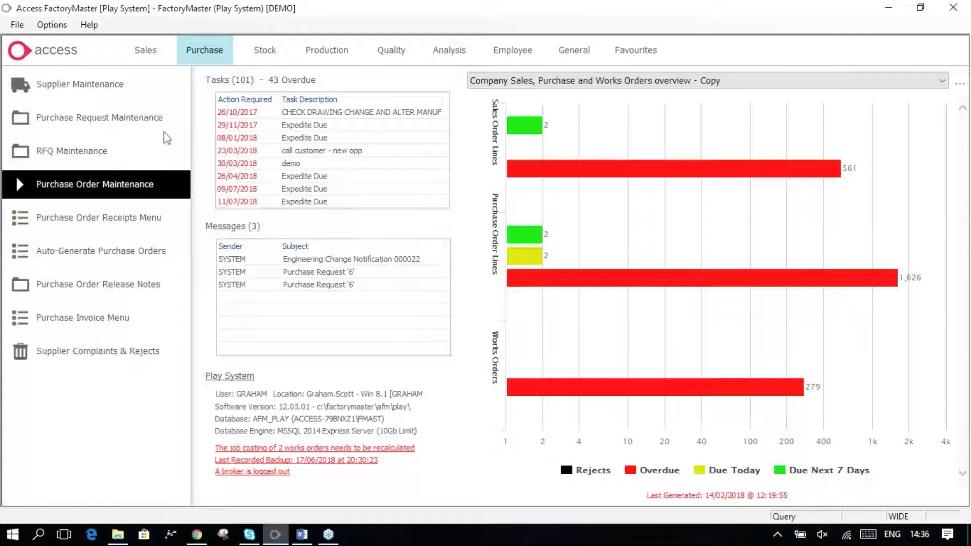
left_click(449, 51)
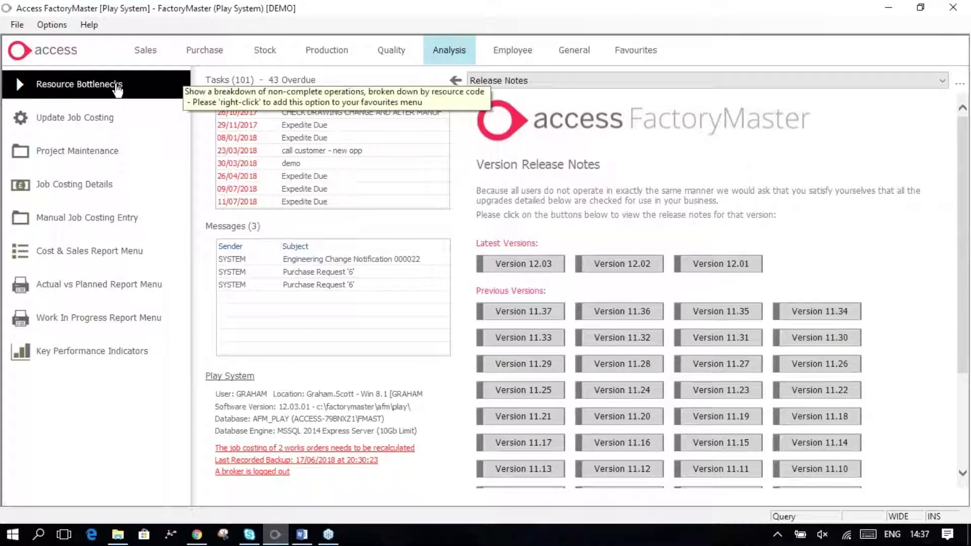
Open Resource Bottlenecks, page to the A resources, and show ASS's Previous Op Complete orders
left_click(116, 89)
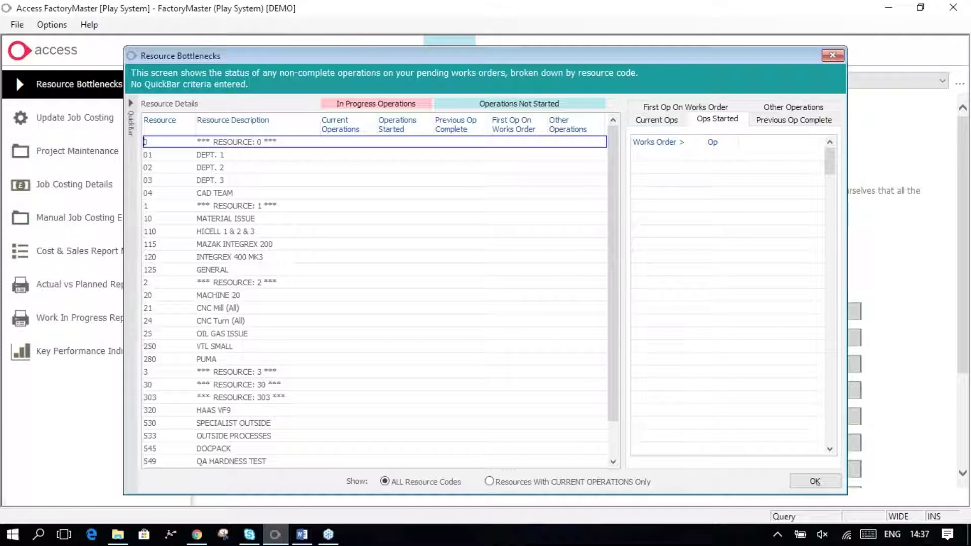
key("Page_Down")
key("Page_Down")
key("Page_Down")
key("Page_Down")
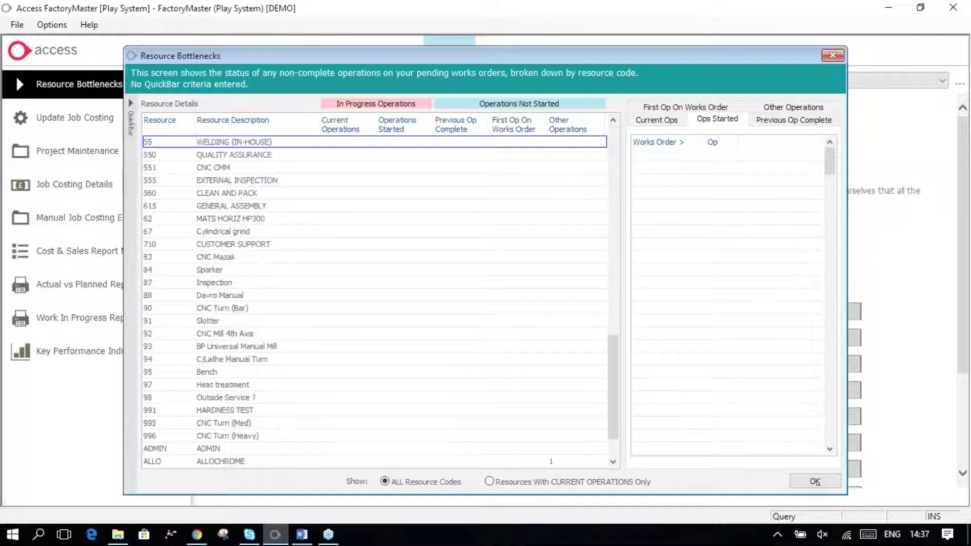
key("Page_Up")
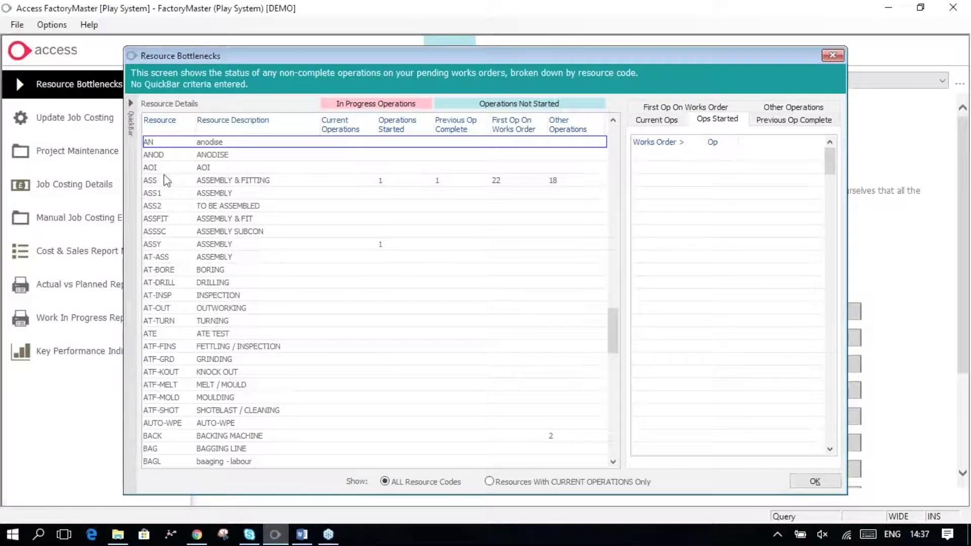
left_click(150, 180)
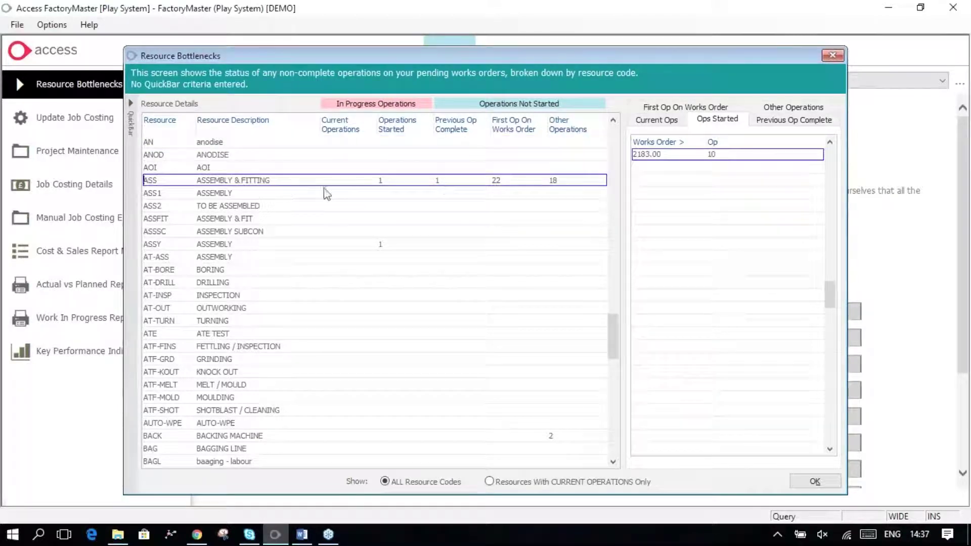
left_click(439, 182)
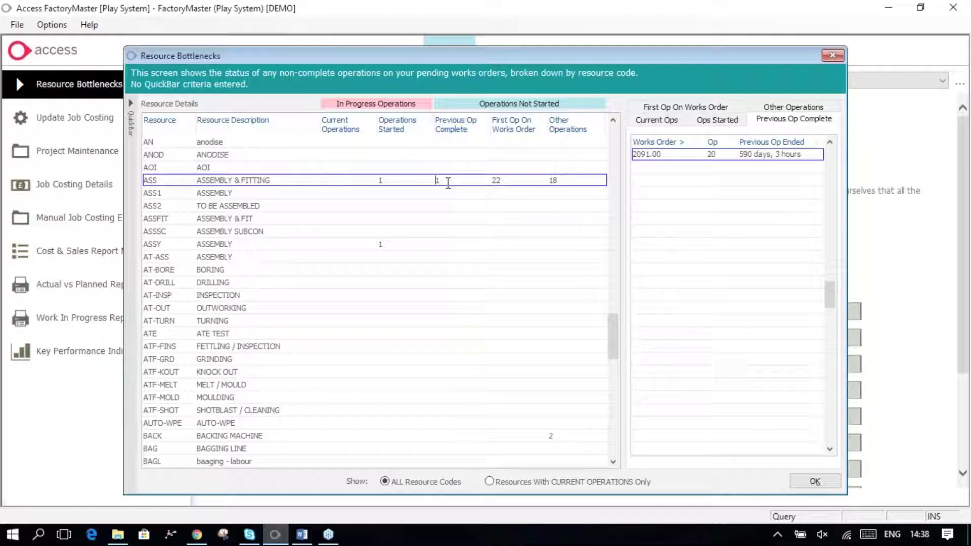
Check ASS's First Op On Works Order and Previous Op Complete lists, including order 2091.00 idle 590 days
left_click(494, 181)
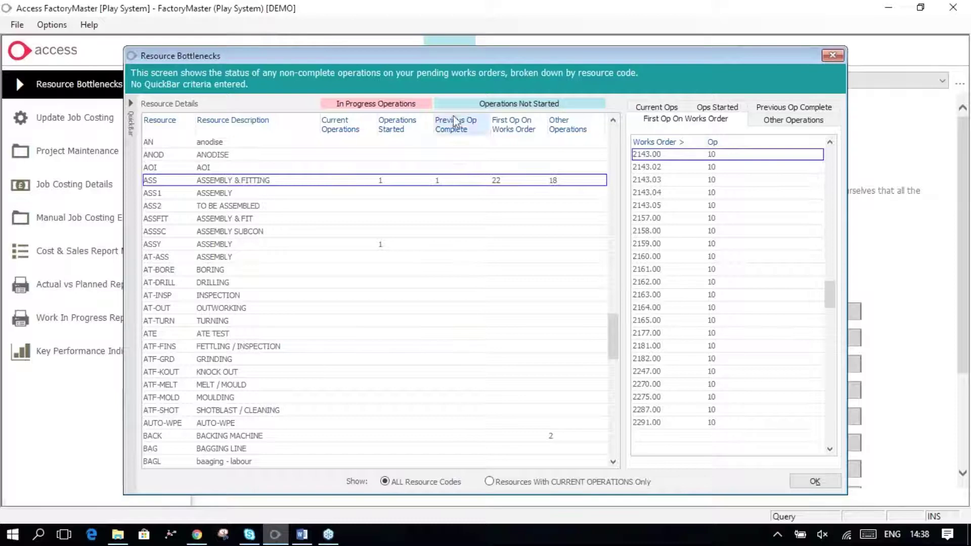
left_click(437, 181)
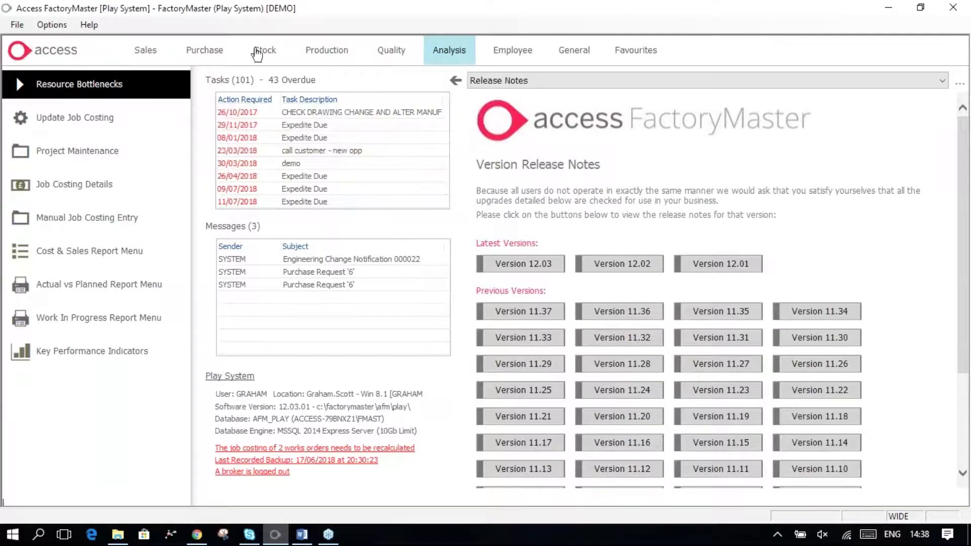
Open Stock > Stocked Parts and filter Part Number by OM-219 in the QuickBar
left_click(260, 48)
left_click(34, 114)
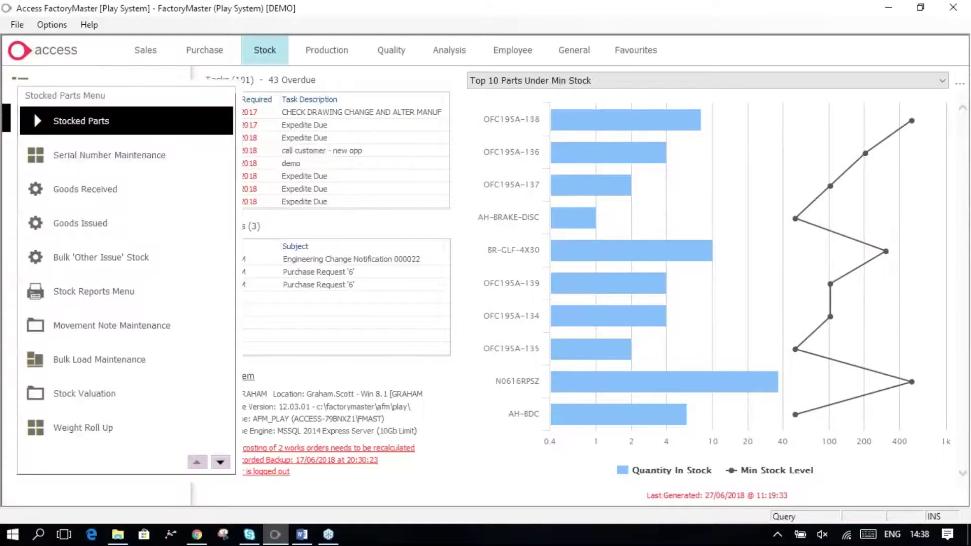
left_click(33, 114)
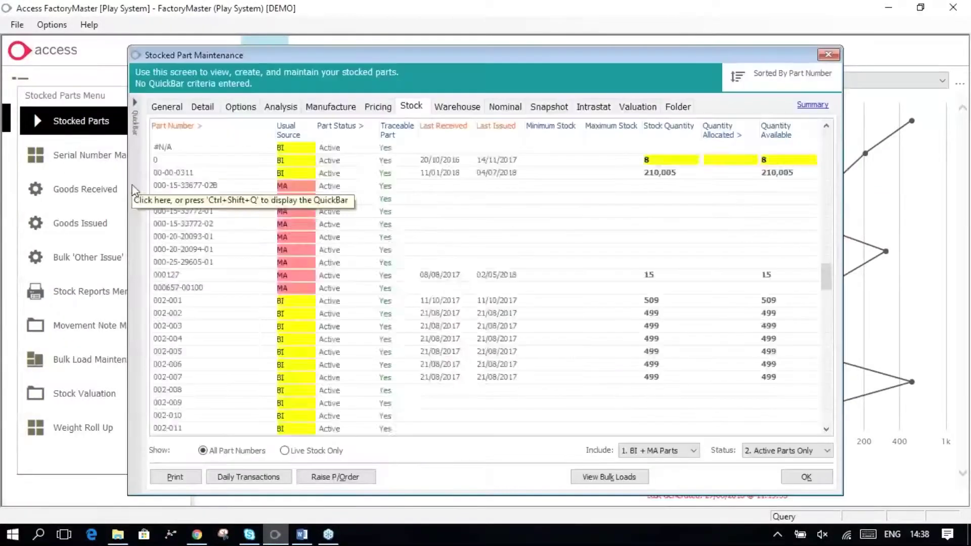
left_click(134, 192)
type("OM")
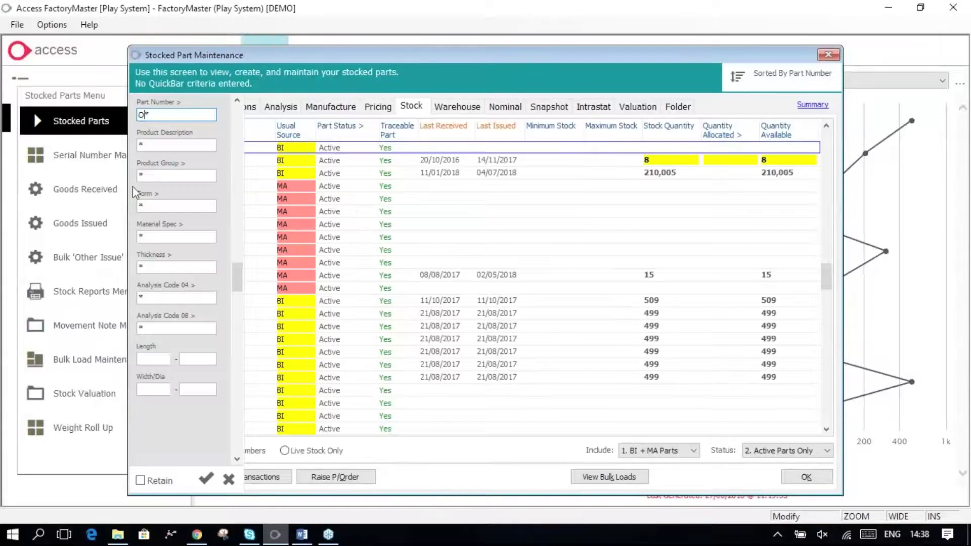
type("-219")
key("Return")
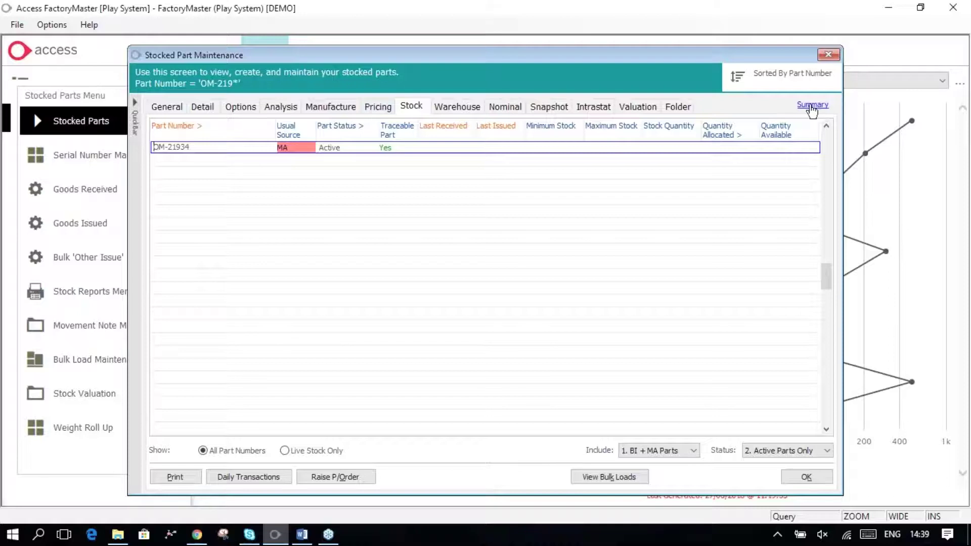
Open OM-21934's summary and inspect its assembly, drilling into OM-CABLE and viewing OM-RACK
left_click(812, 105)
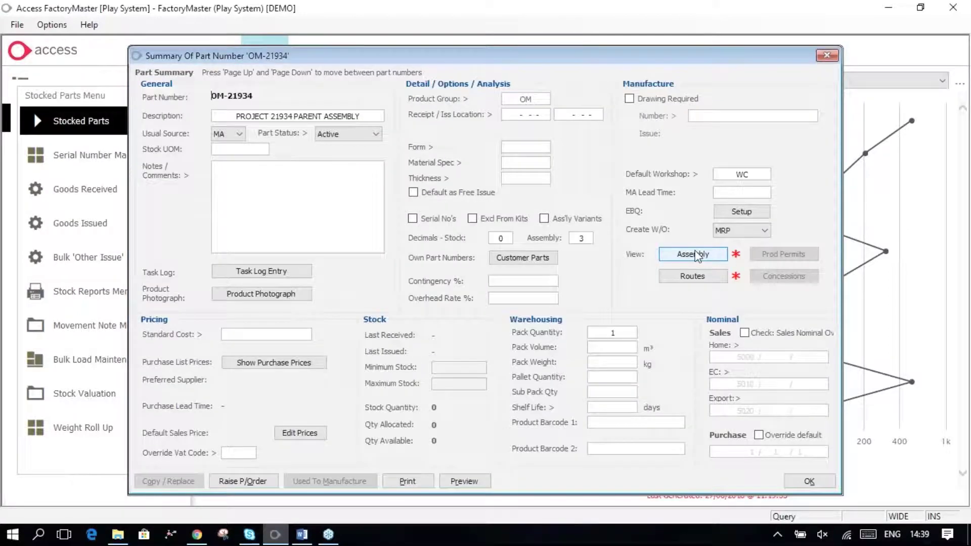
left_click(697, 254)
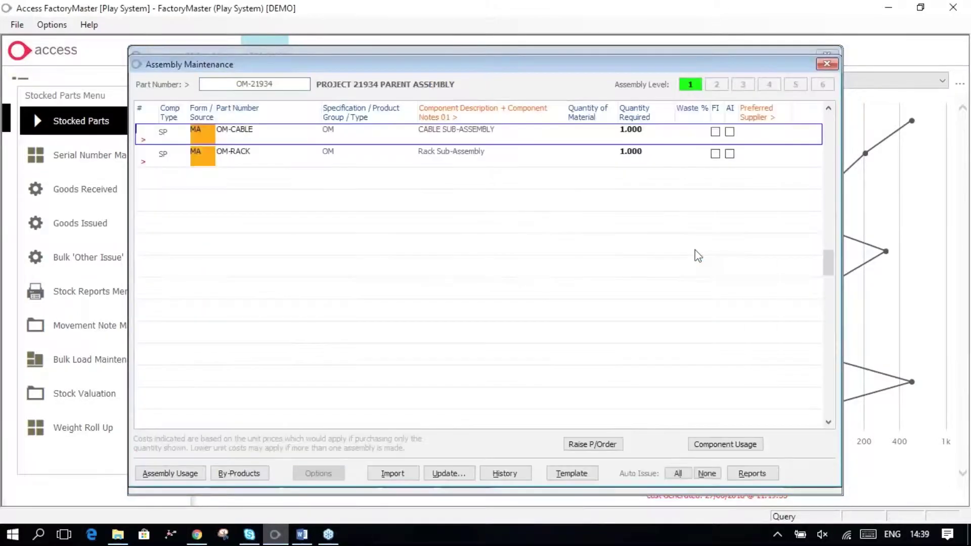
key("Return")
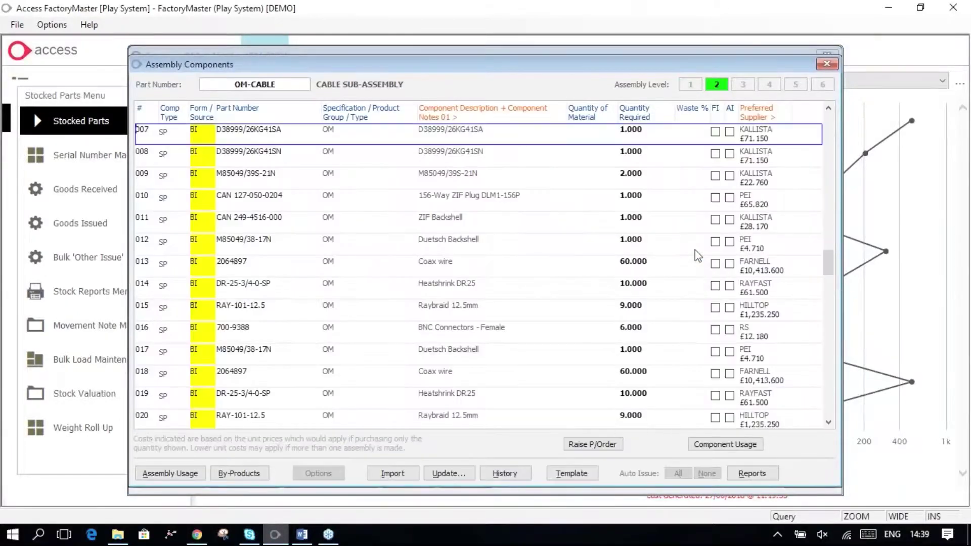
key("Escape")
key("Down")
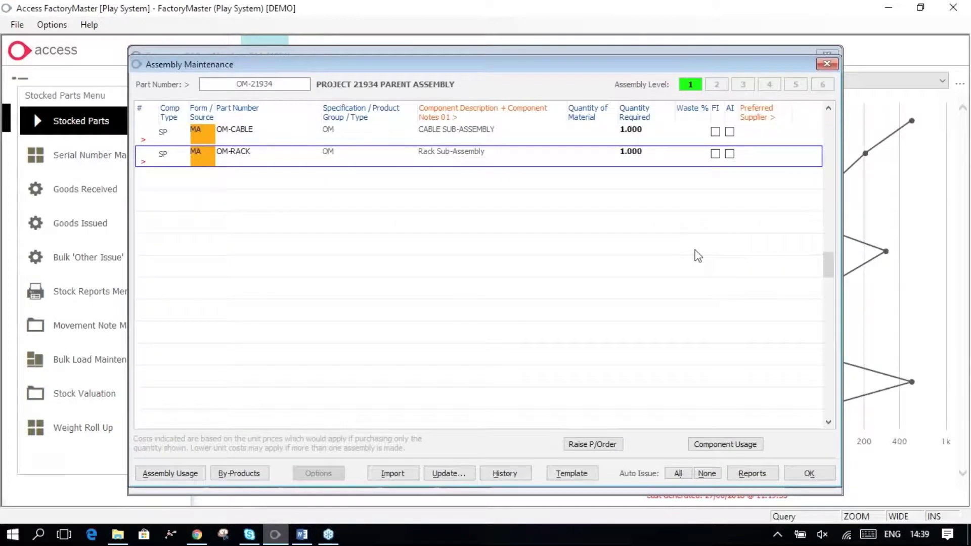
key("Escape")
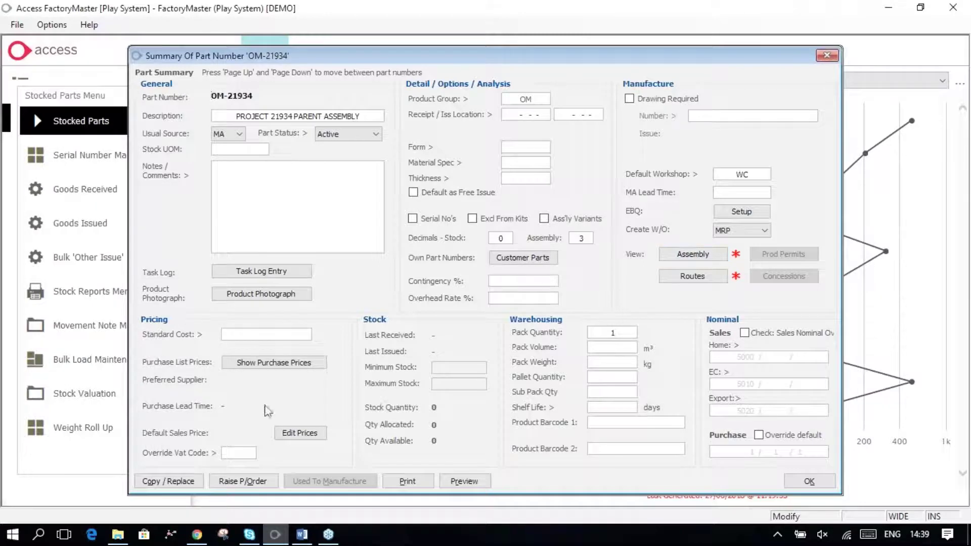
Copy OM-21934 to target part OM-21934-GRS with Assembly and Route Details, confirming the copy
left_click(179, 483)
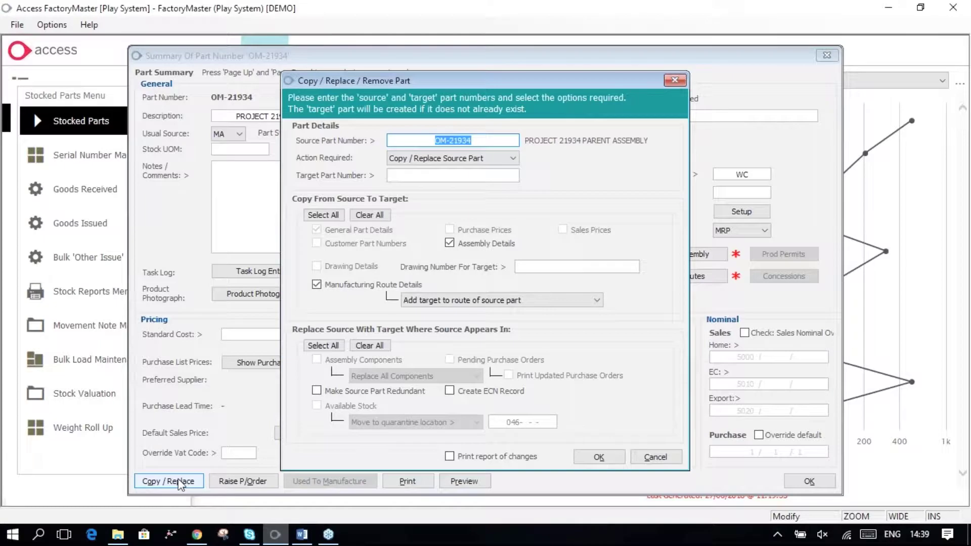
key("Tab")
key("Tab")
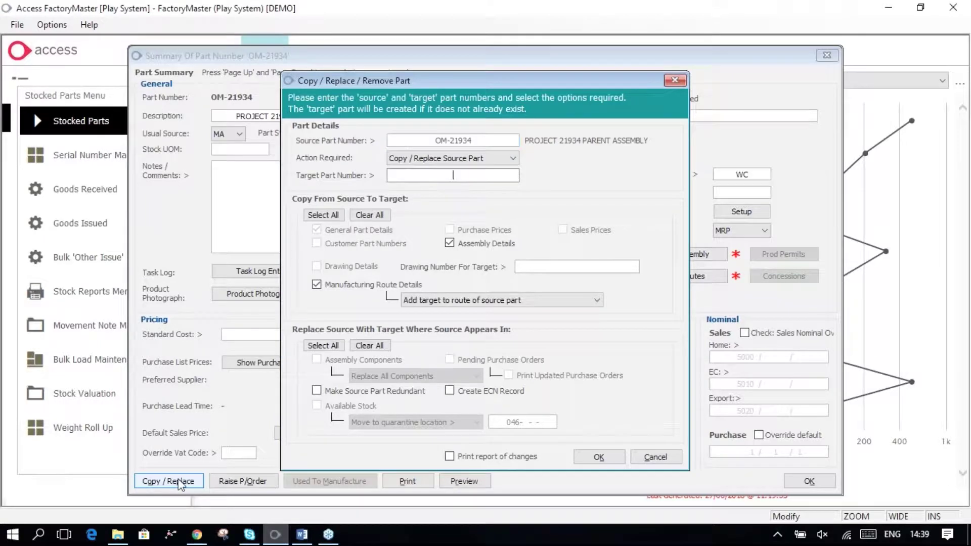
key("ctrl+v")
type("-GRS")
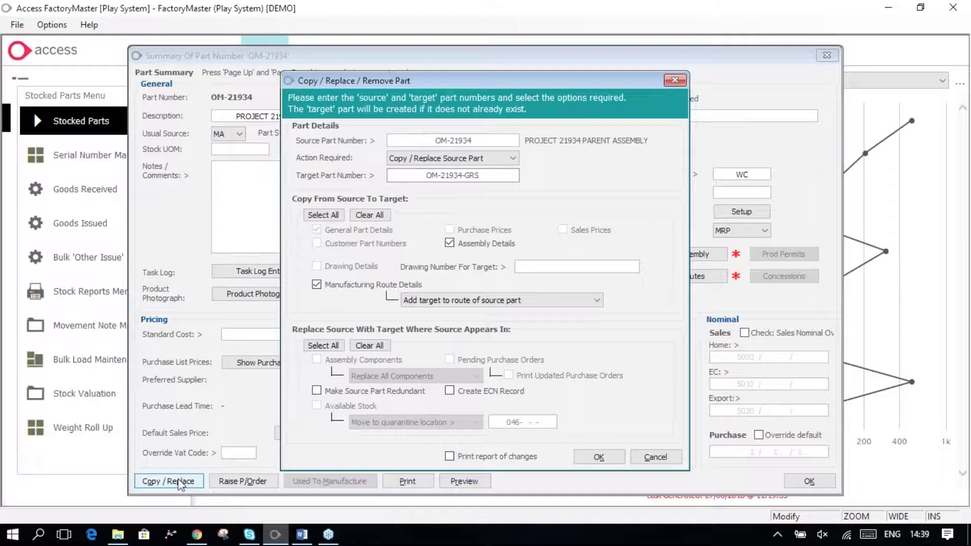
key("Return")
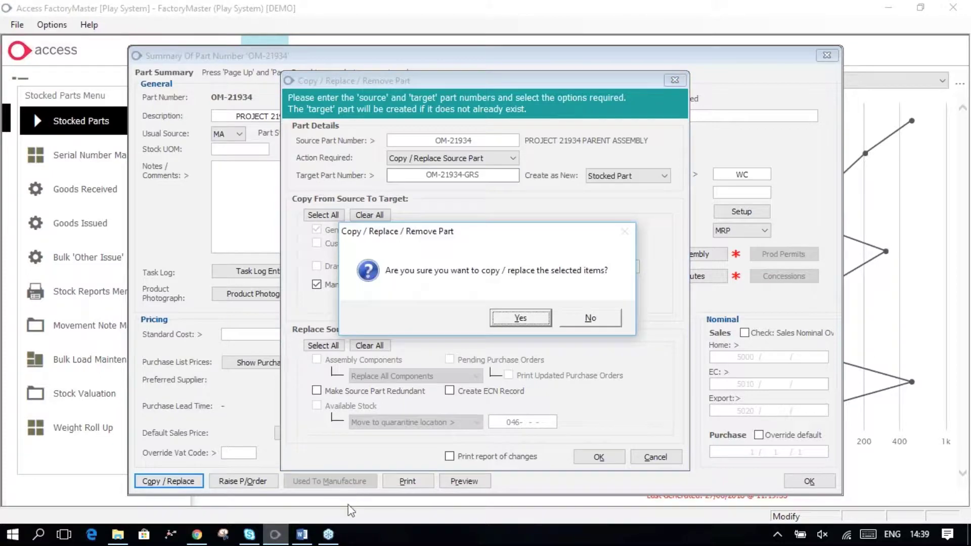
left_click(521, 319)
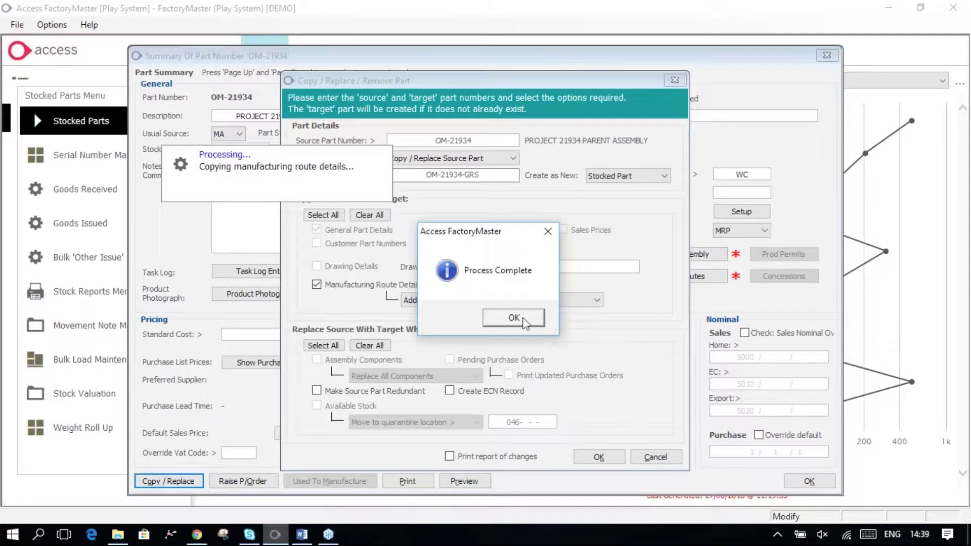
left_click(523, 321)
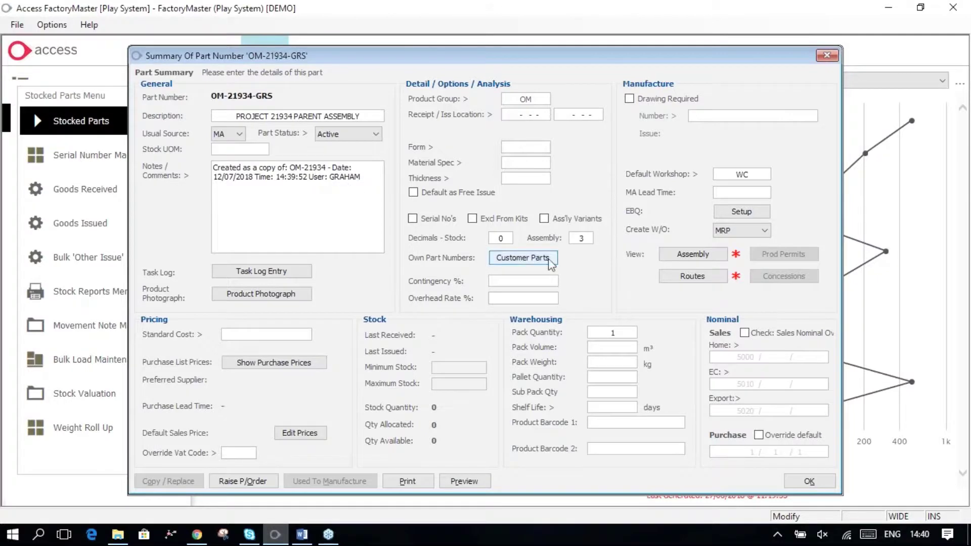
left_click(702, 257)
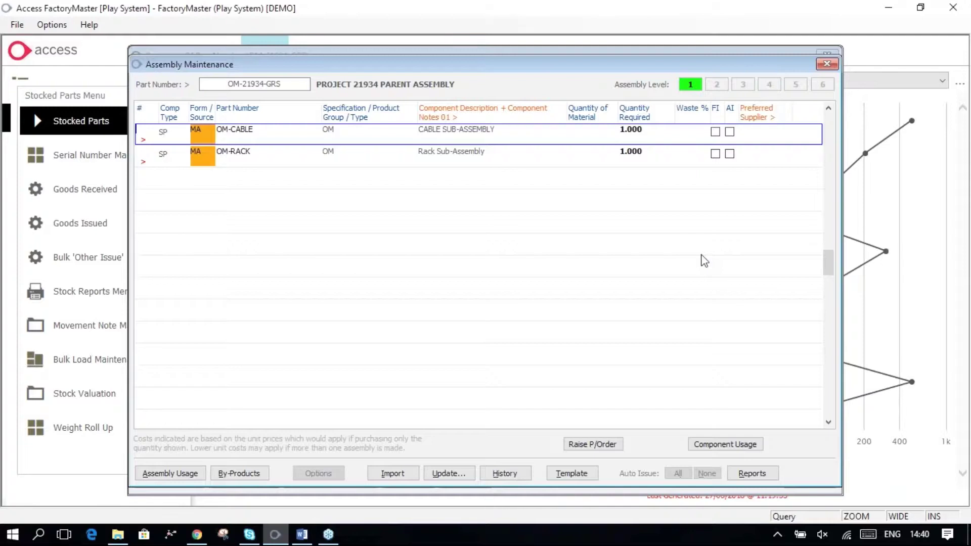
key("Return")
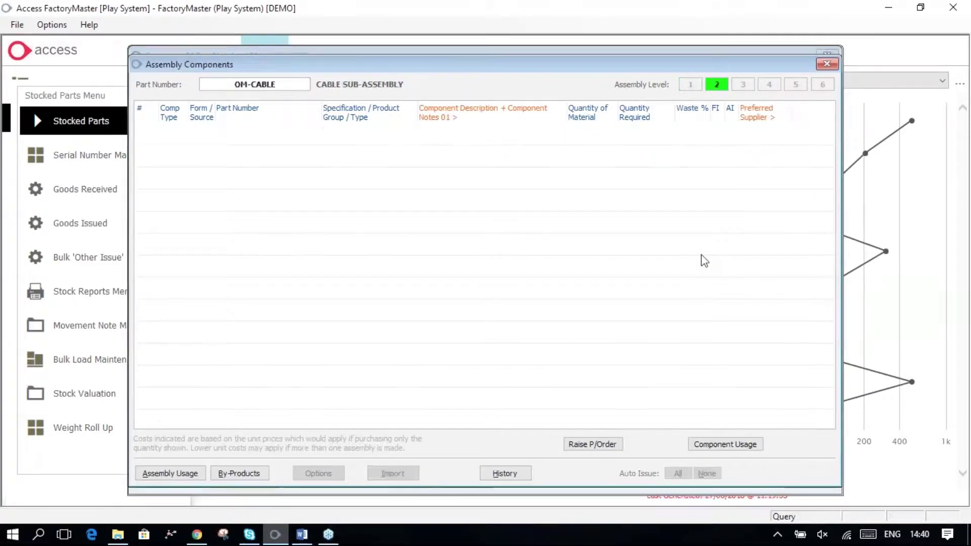
key("Escape")
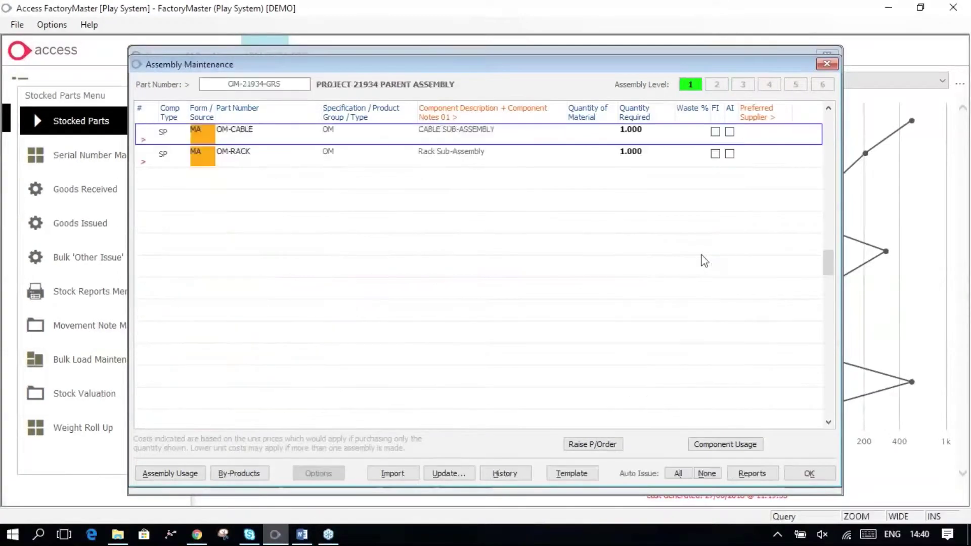
key("Escape")
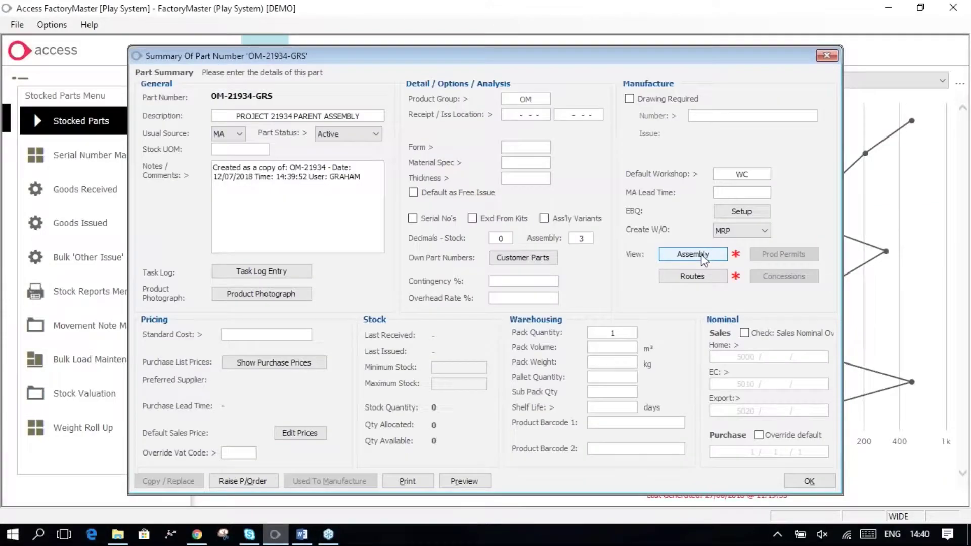